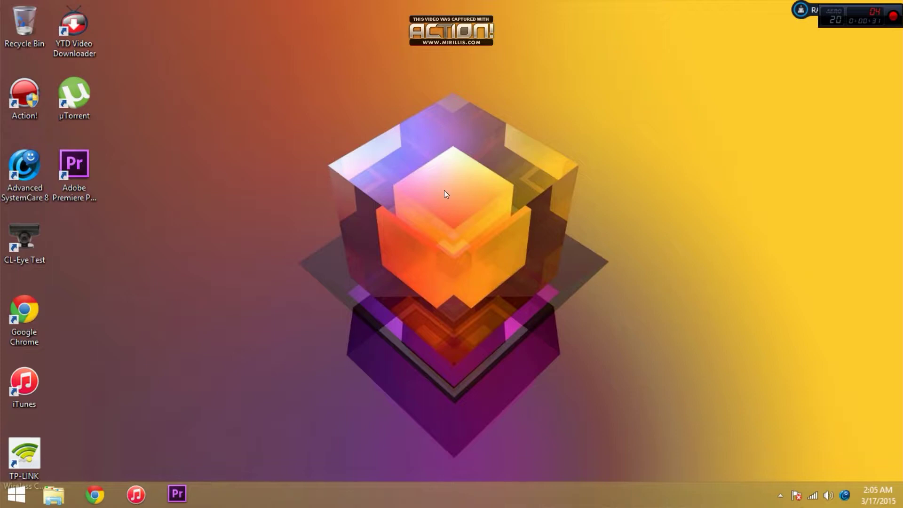
- Cut cuda_supported_cards from C:\Program Files\Adobe\Adobe Premiere Pro CS6
click(41, 489)
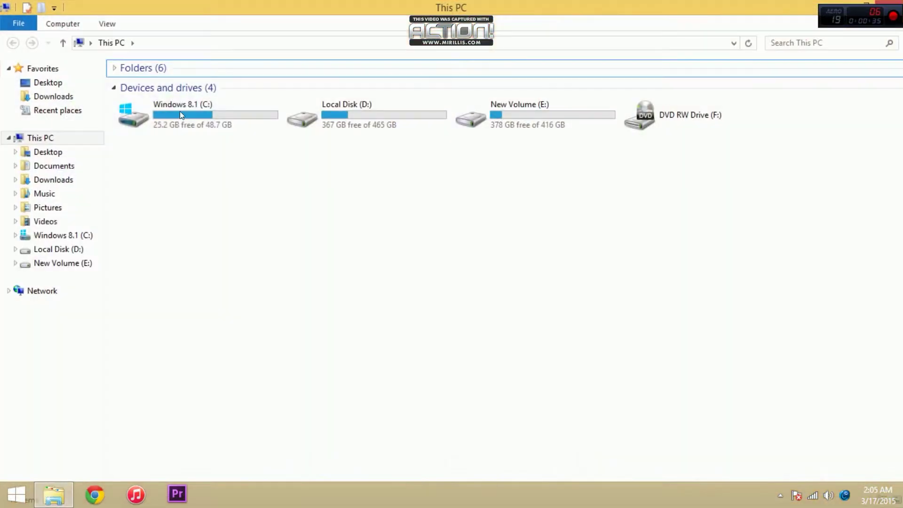
double_click(183, 122)
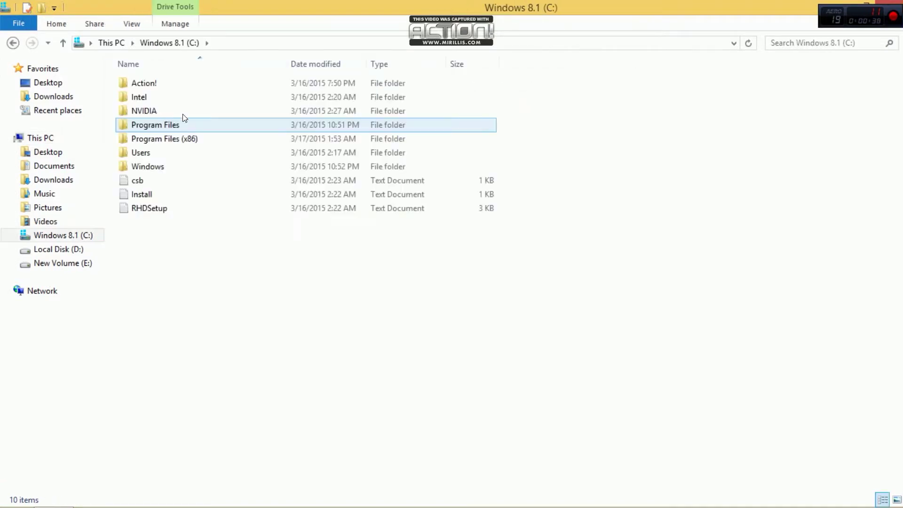
click(182, 123)
double_click(181, 124)
double_click(178, 86)
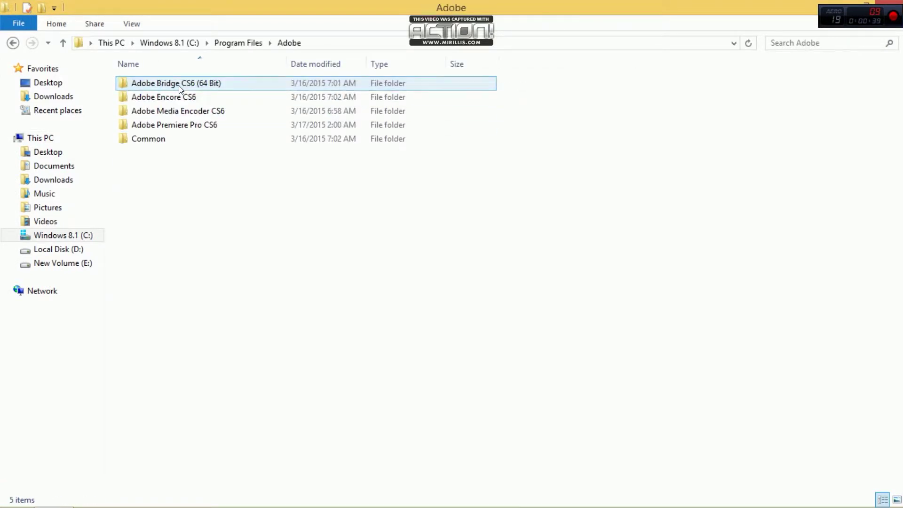
double_click(171, 126)
scroll(171, 129, down, 13)
scroll(171, 128, down, 9)
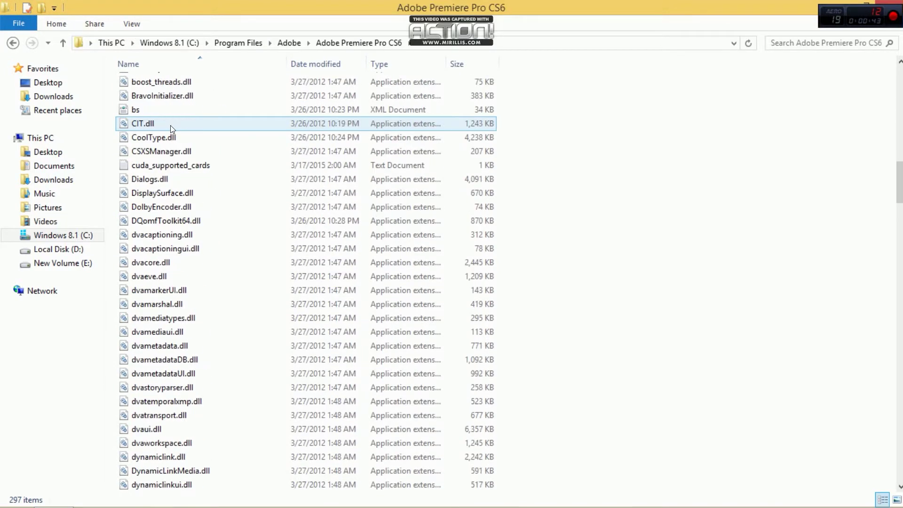
click(164, 160)
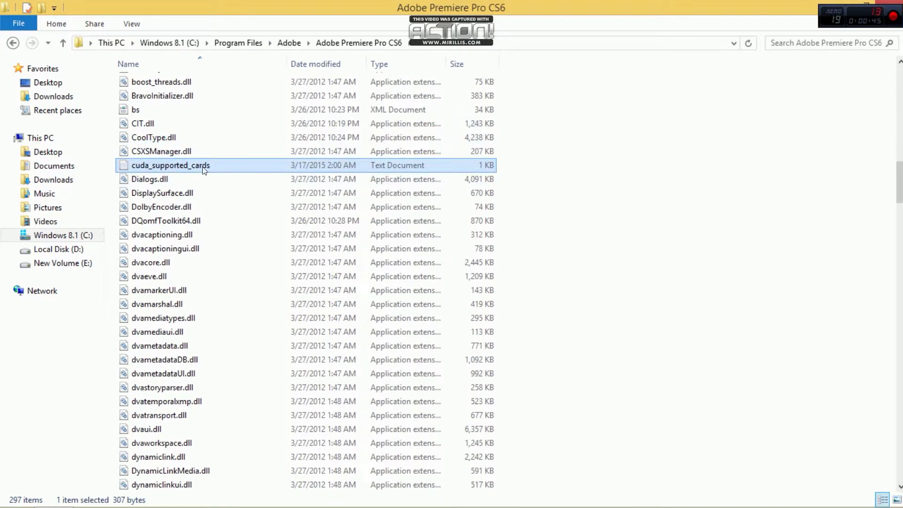
right_click(143, 164)
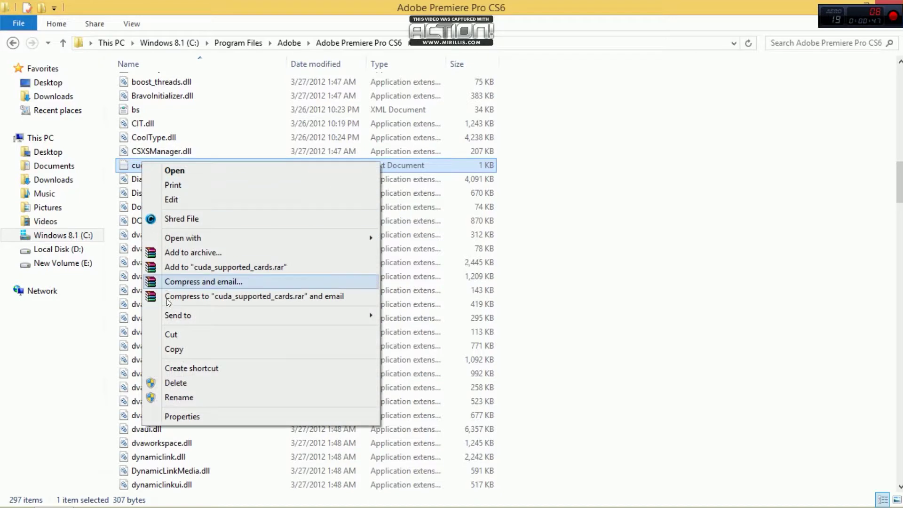
click(171, 338)
- Paste the file onto the desktop, approving the administrator prompt, and move its icon to the centre
key(super+d)
right_click(473, 153)
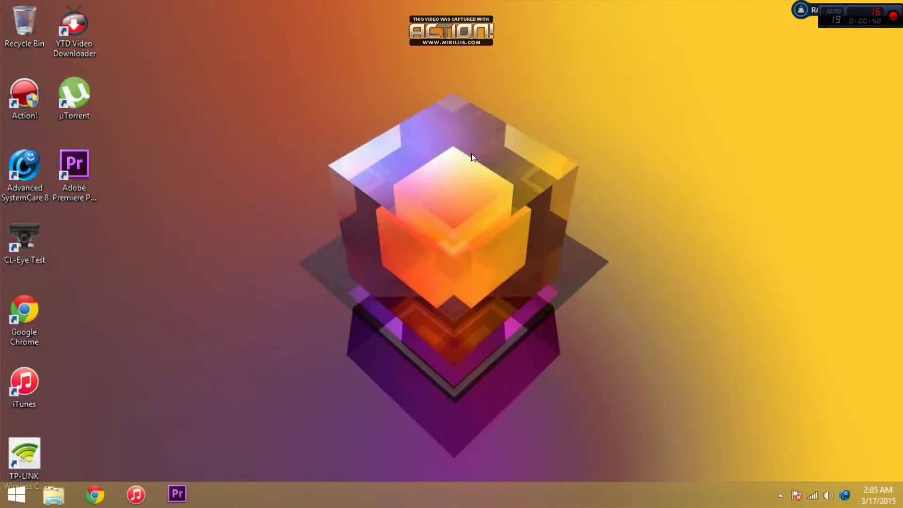
click(518, 209)
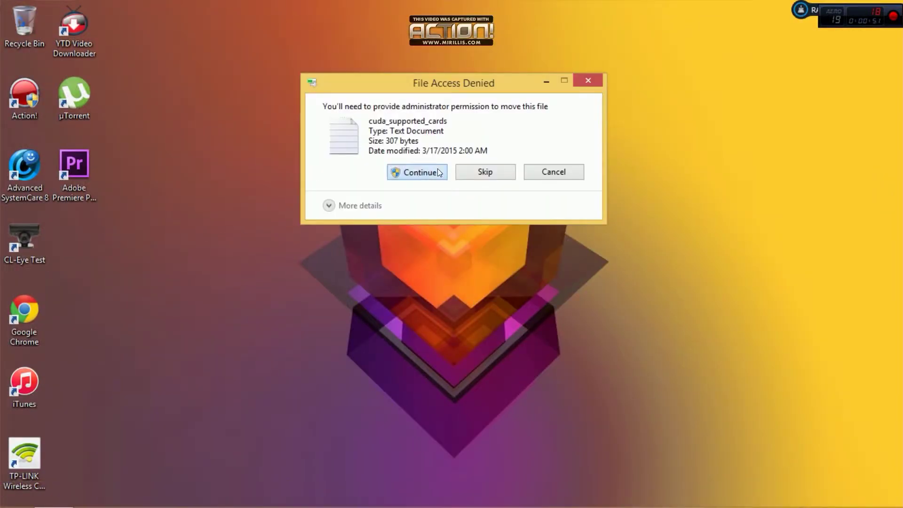
click(438, 169)
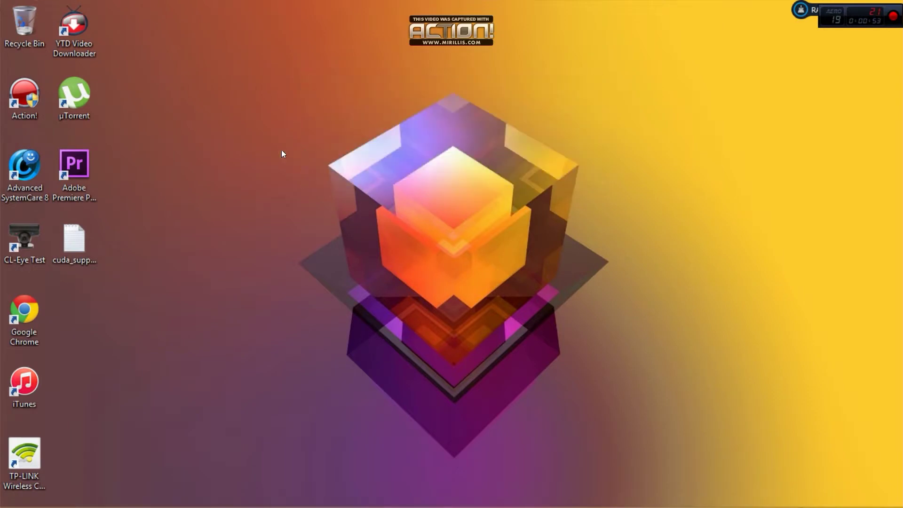
drag(52, 255, 401, 254)
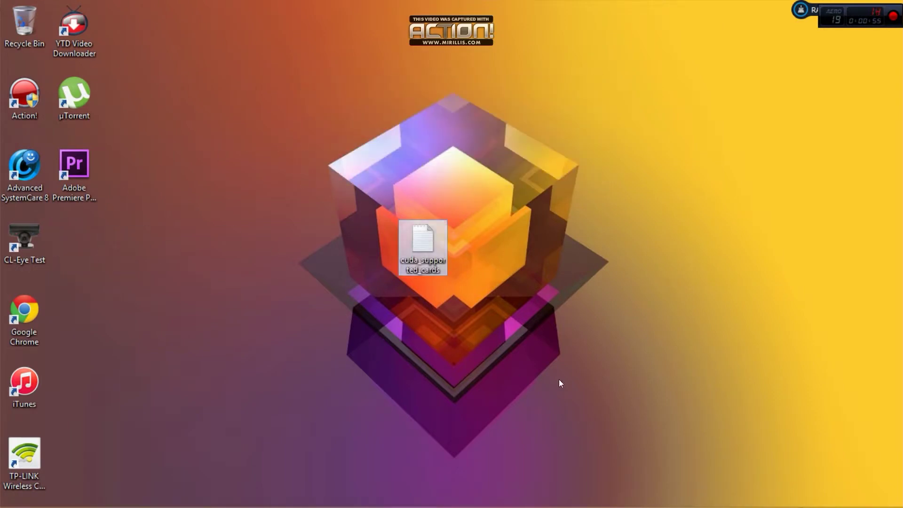
drag(629, 382, 241, 301)
- Reopen the Adobe Premiere Pro CS6 folder in File Explorer, then return to the desktop
mouse_move(18, 504)
click(53, 494)
double_click(158, 119)
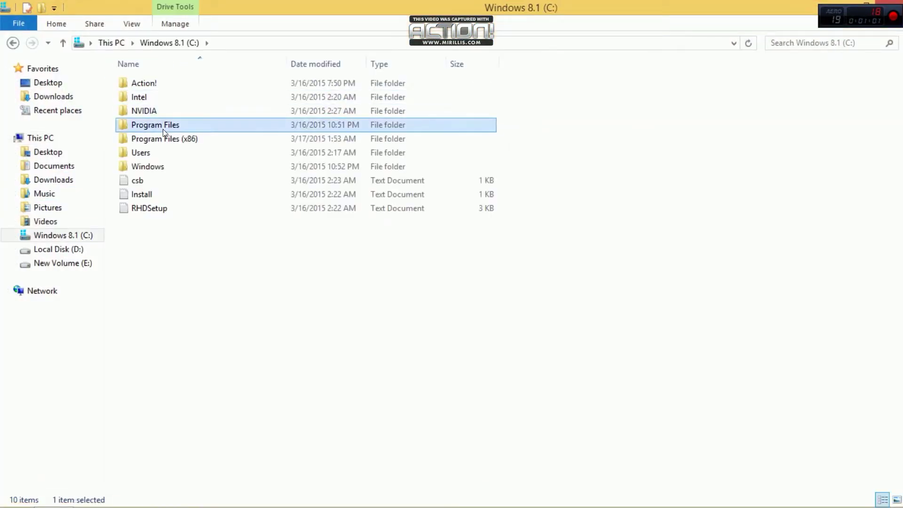
double_click(163, 127)
double_click(160, 83)
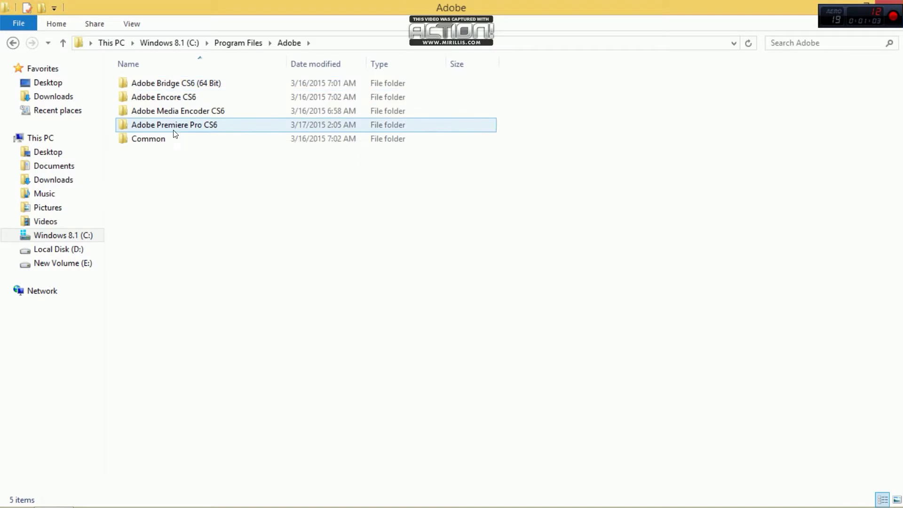
double_click(173, 126)
scroll(264, 238, down, 10)
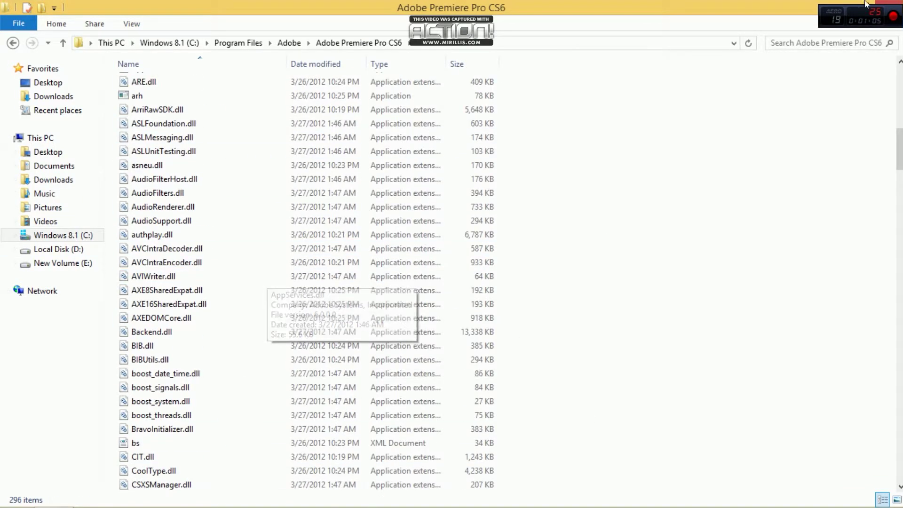
key(super+d)
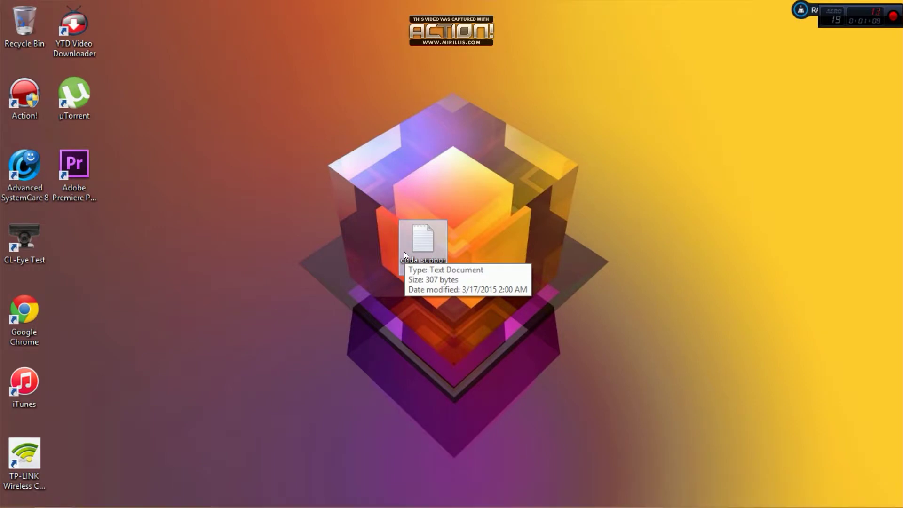
- Open cuda_supported_cards in Notepad and delete the GeForce GT 610 line between GTX 285 and GTX 570
double_click(431, 244)
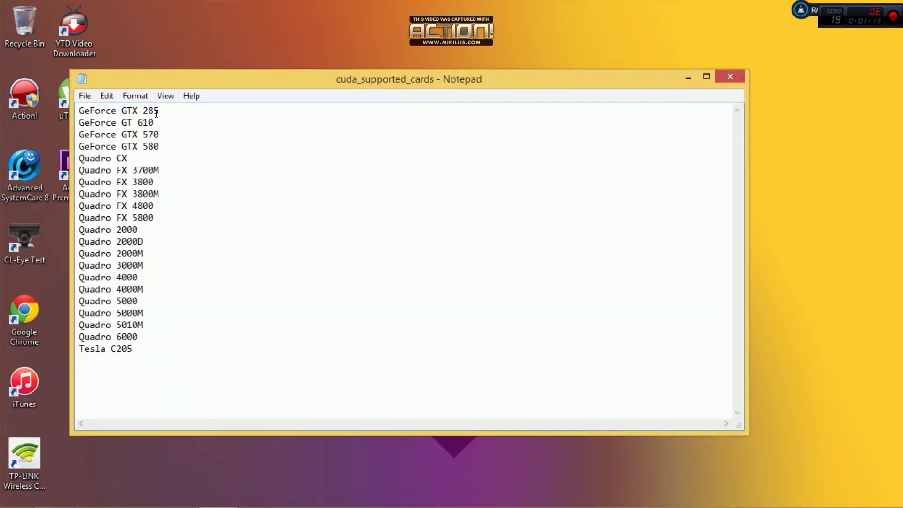
mouse_move(159, 111)
mouse_down()
mouse_move(127, 123)
mouse_move(141, 337)
mouse_move(144, 91)
mouse_move(159, 111)
mouse_move(119, 123)
mouse_move(154, 126)
mouse_move(158, 136)
mouse_move(151, 123)
mouse_up()
drag(157, 123, 121, 116)
click(151, 121)
click(132, 119)
drag(175, 122, 148, 121)
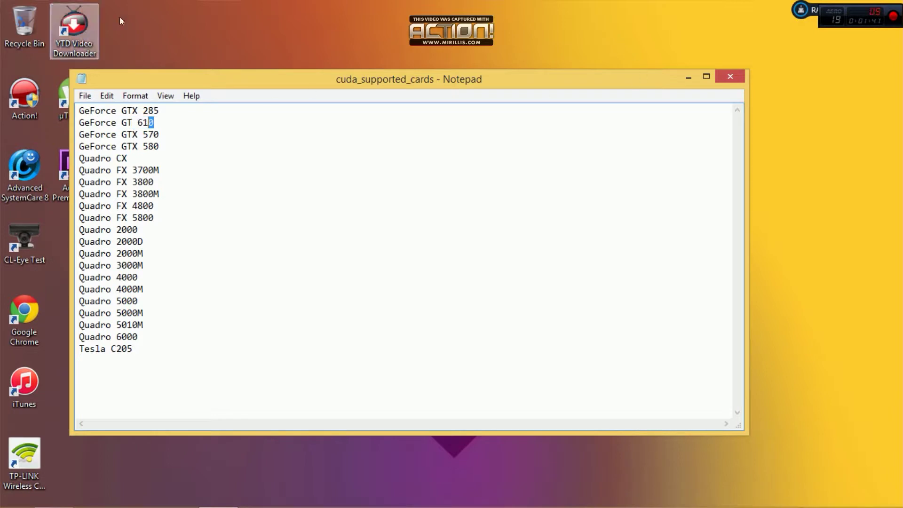
click(689, 77)
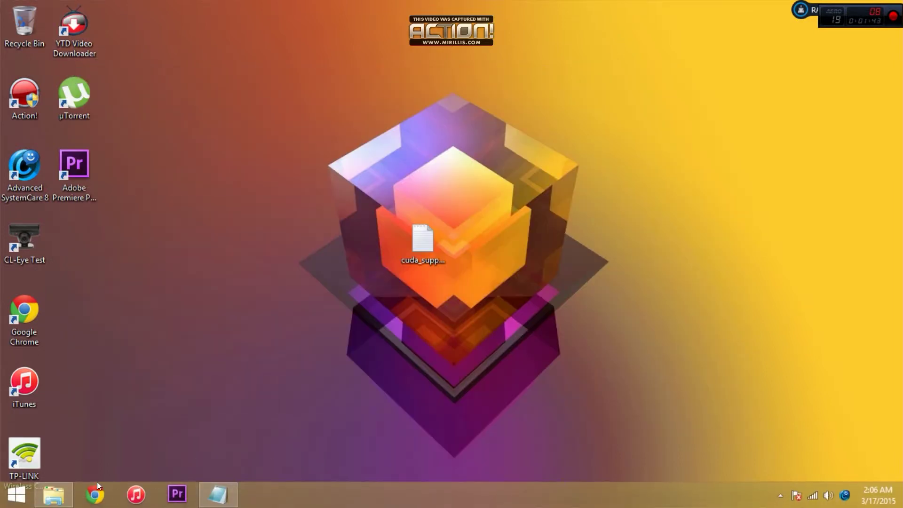
click(218, 494)
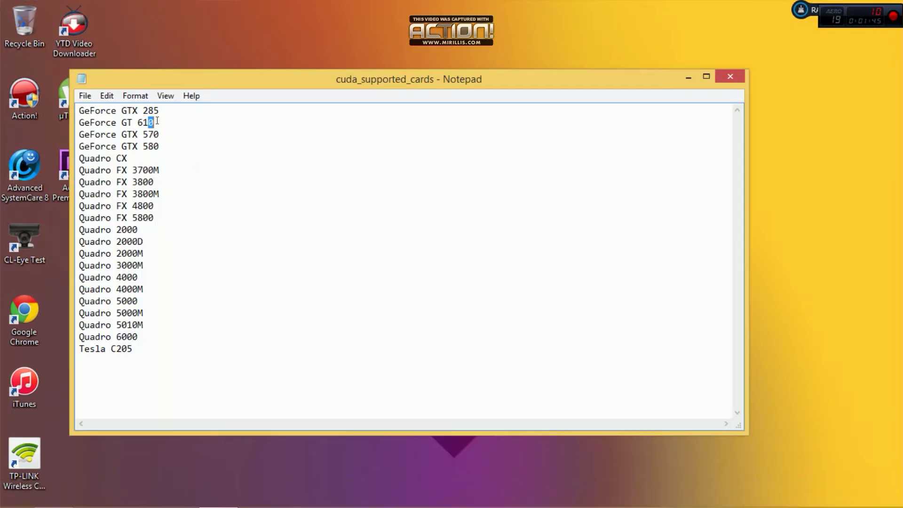
drag(155, 122, 51, 119)
key(Delete)
key(Delete)
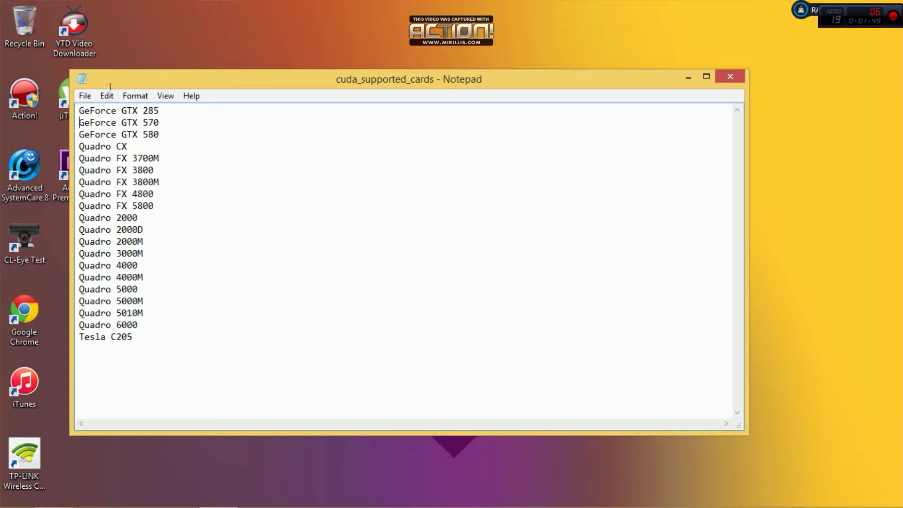
- Close Notepad, then copy the edited file into the Adobe Premiere Pro CS6 folder with administrator approval
click(722, 77)
right_click(431, 225)
click(456, 431)
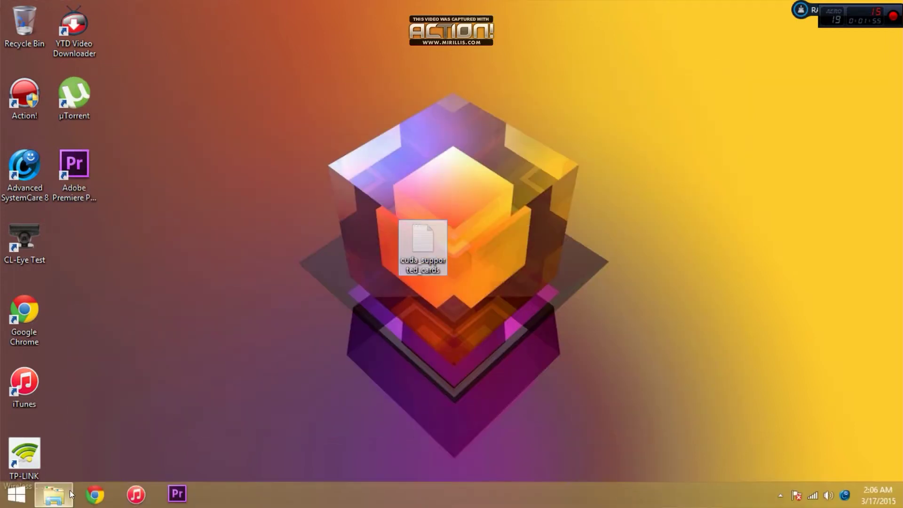
click(53, 500)
right_click(596, 227)
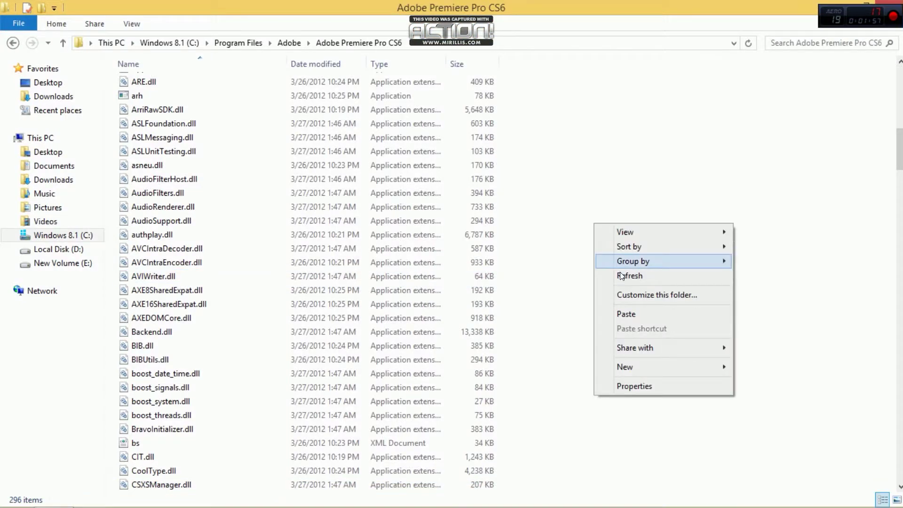
click(613, 312)
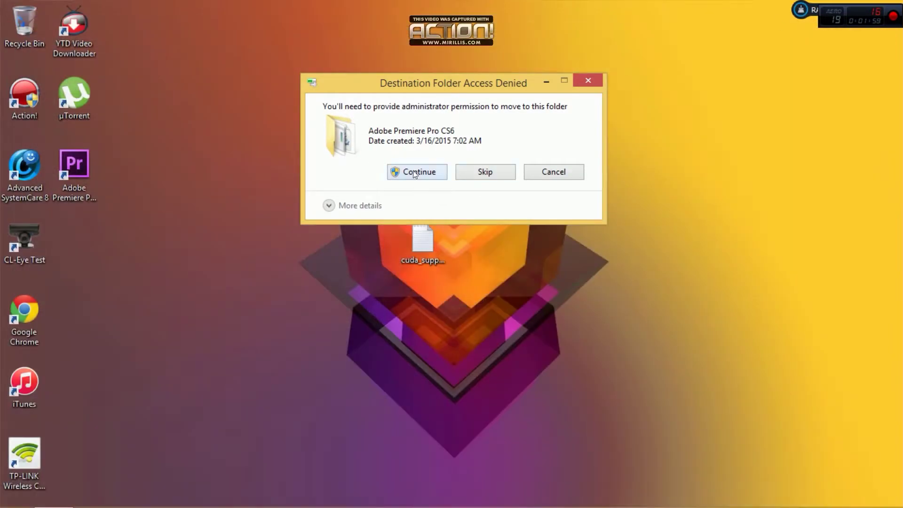
click(414, 171)
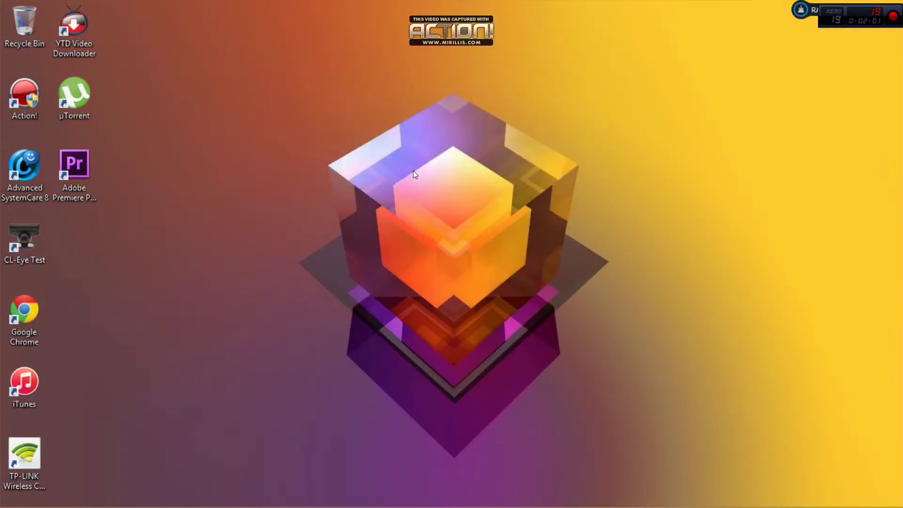
- Launch Premiere, confirm the New Project renderer is stuck on Software Only, then cancel and exit
click(178, 503)
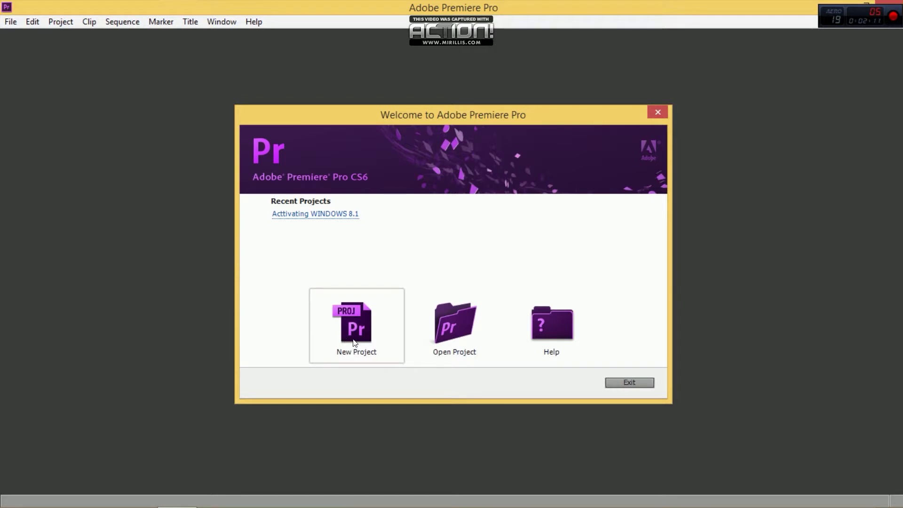
click(355, 341)
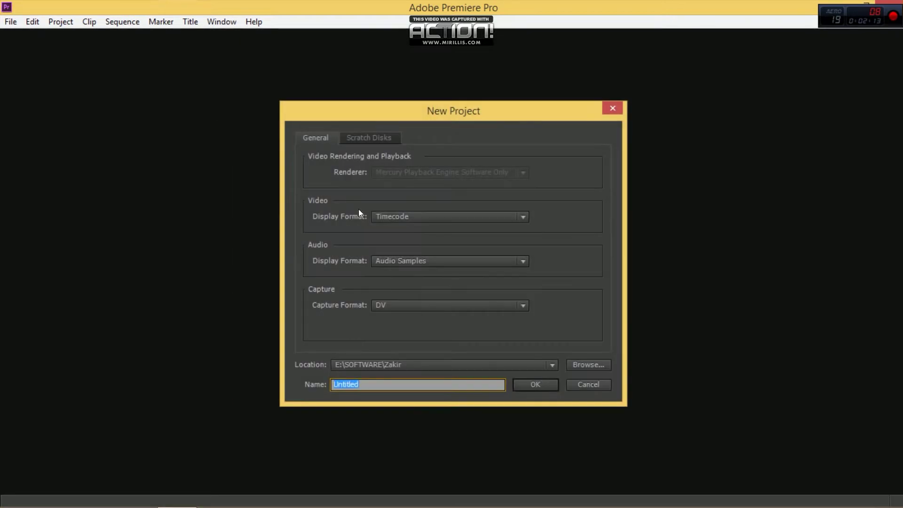
click(406, 167)
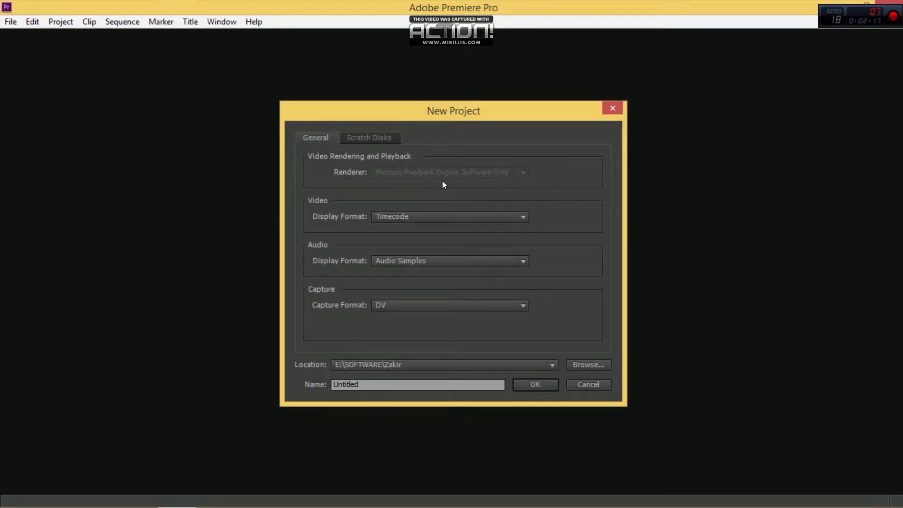
click(577, 385)
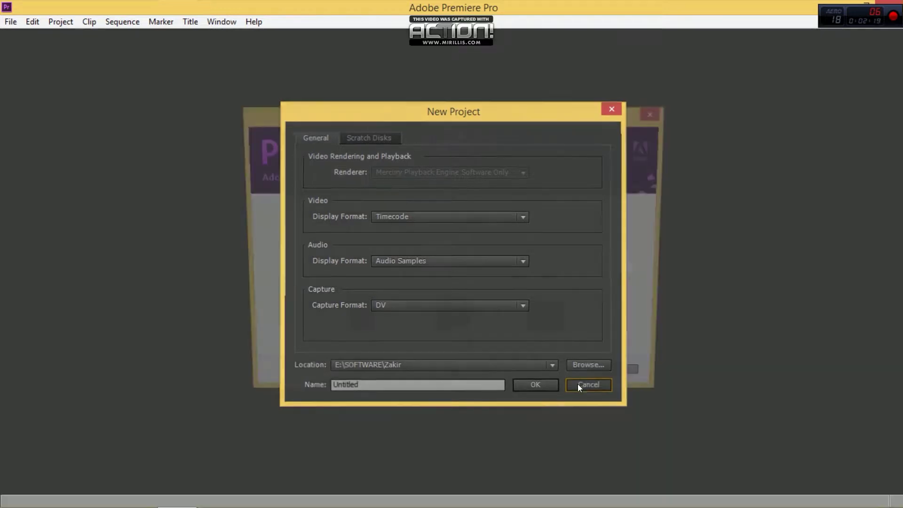
click(630, 381)
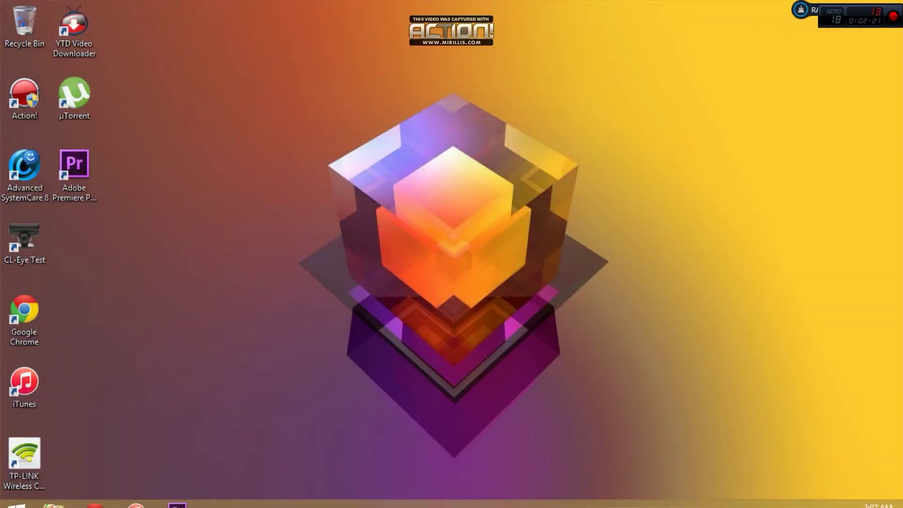
- Browse to C:\Program Files\Adobe\Adobe Premiere Pro CS6 and select cuda_supported_cards
key(super+e)
double_click(241, 111)
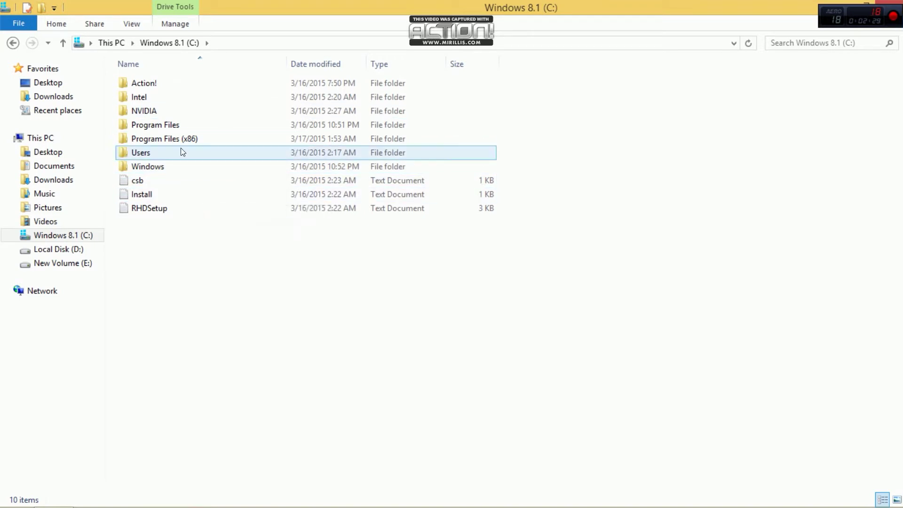
double_click(187, 126)
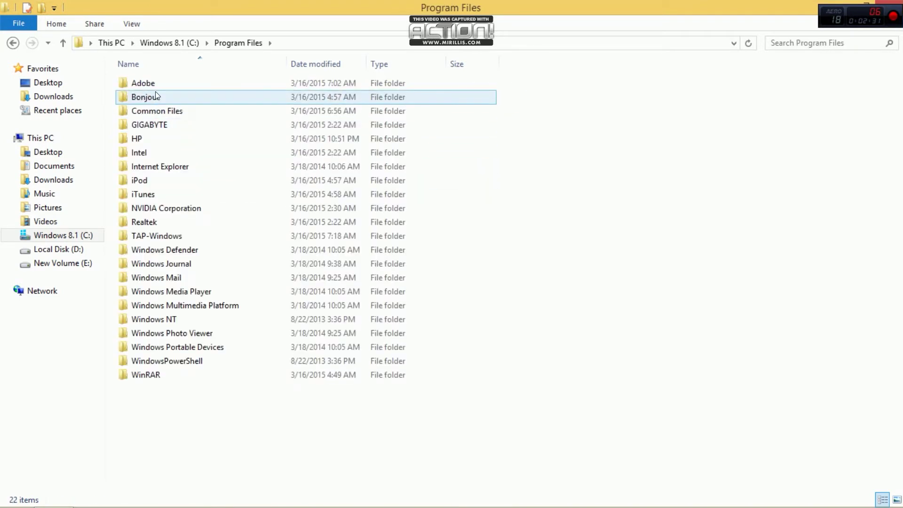
double_click(156, 82)
click(173, 128)
double_click(174, 127)
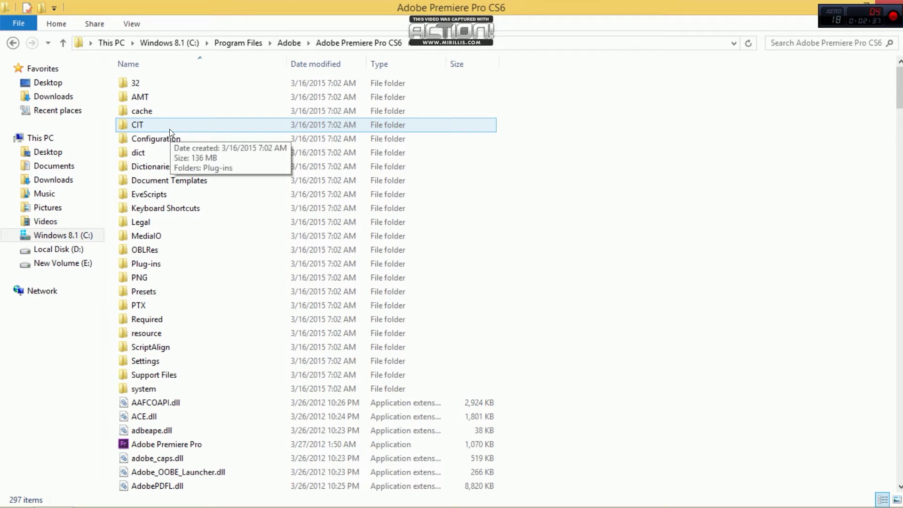
scroll(181, 192, down, 14)
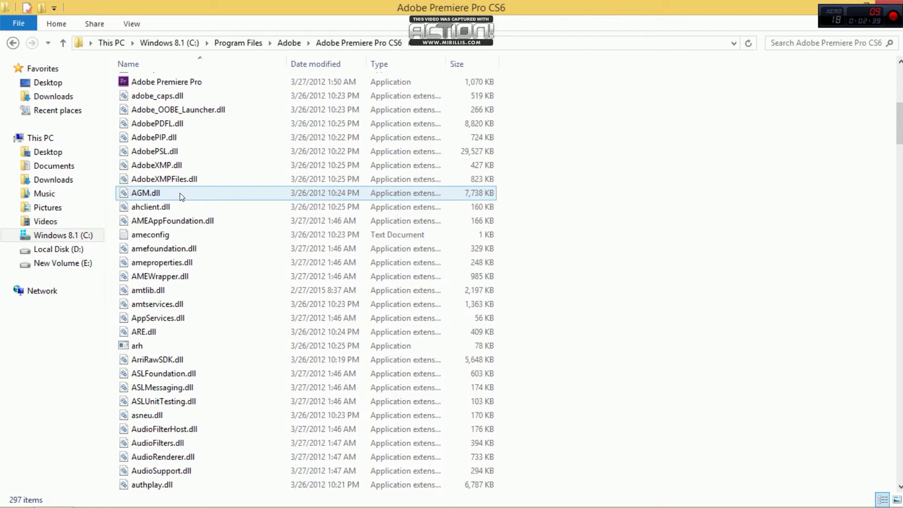
scroll(180, 193, down, 8)
scroll(180, 192, up, 1)
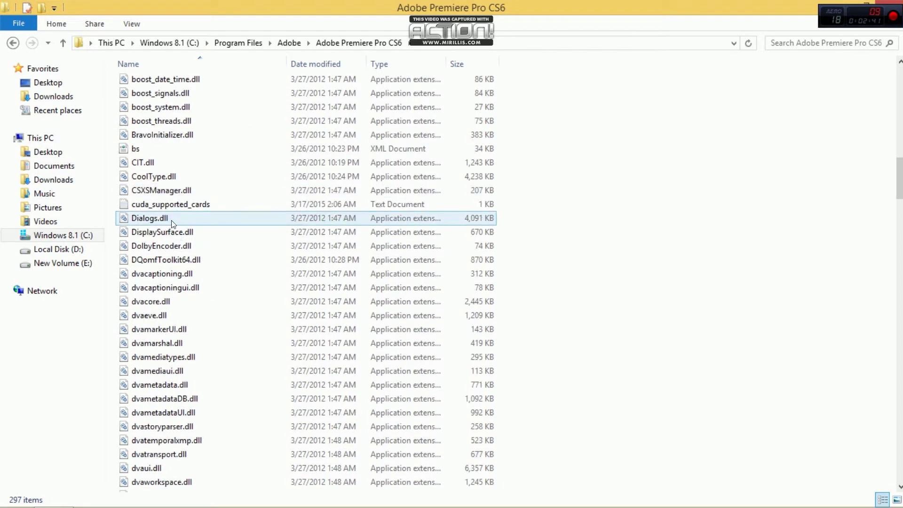
click(171, 207)
- Cut the file and paste it onto the desktop, granting administrator permission
right_click(172, 209)
click(209, 379)
key(super+d)
right_click(450, 145)
click(472, 197)
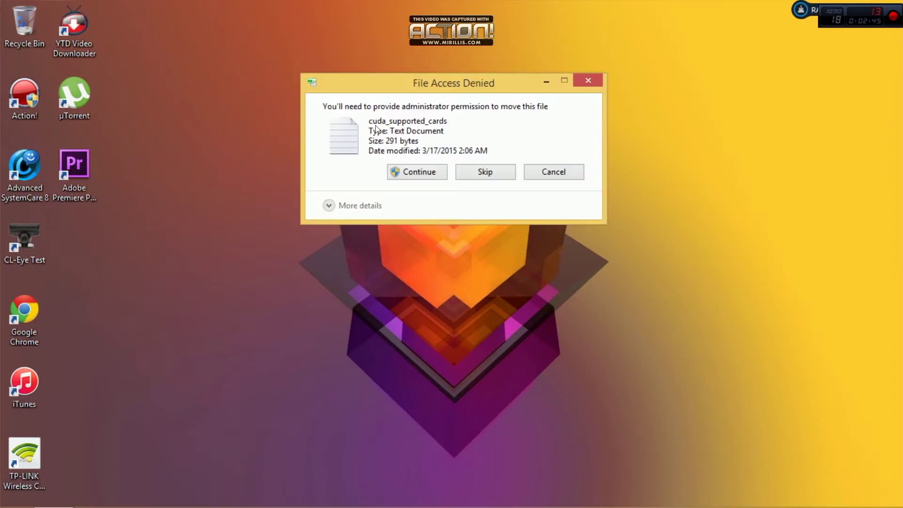
click(420, 172)
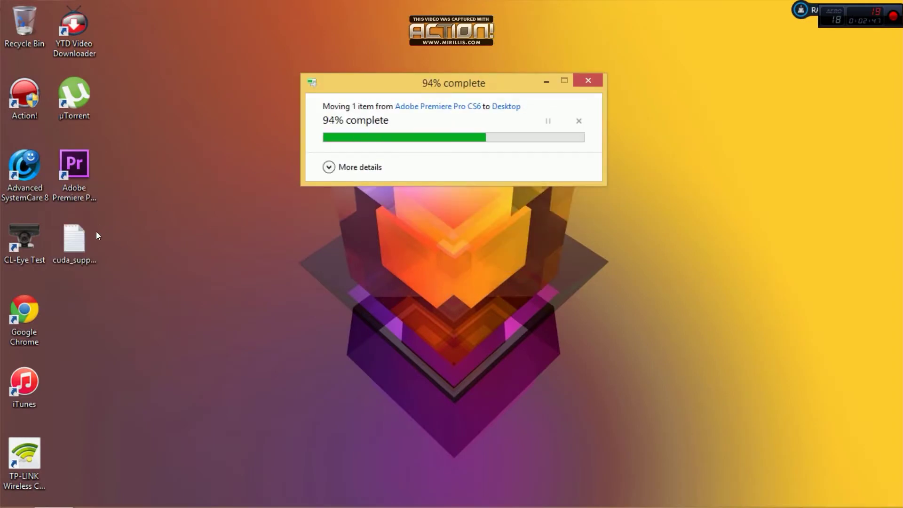
- Open cuda_supported_cards in Notepad and insert a 'GeForce GT 610' line right below GeForce GTX 285
drag(78, 254, 331, 274)
double_click(331, 274)
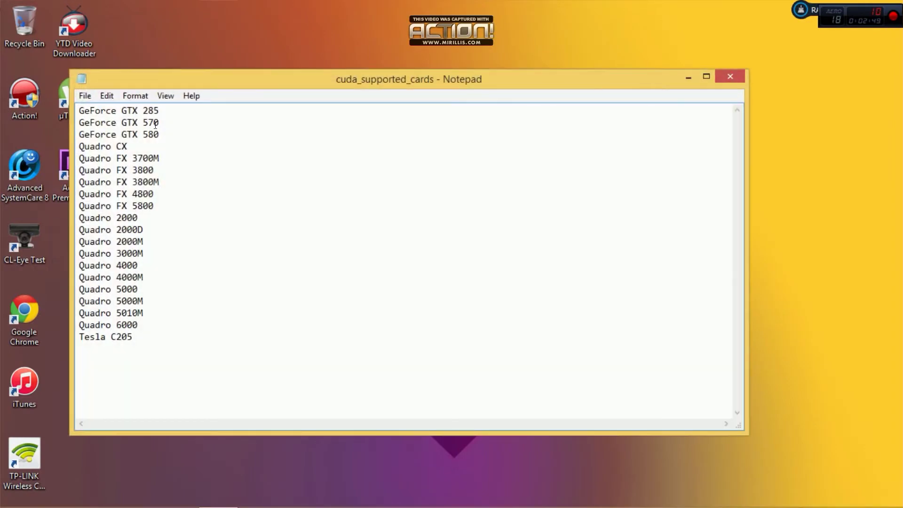
drag(116, 135, 69, 130)
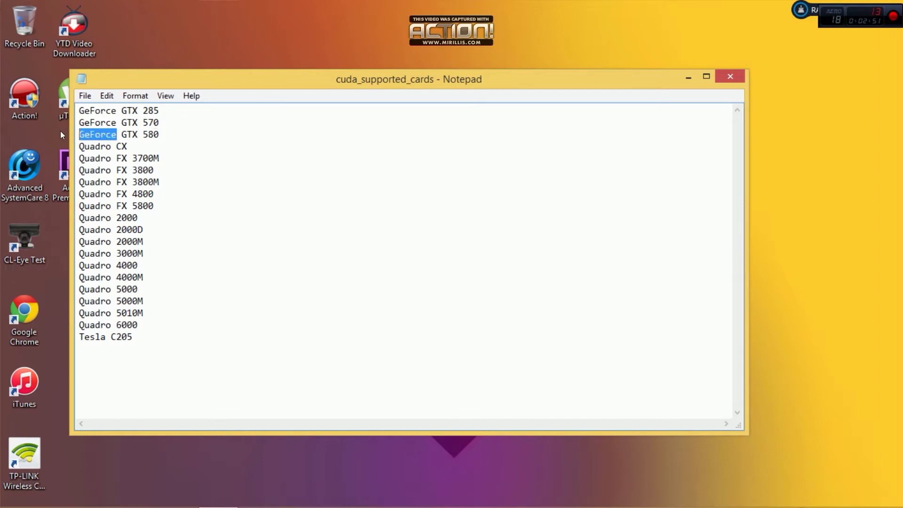
click(77, 132)
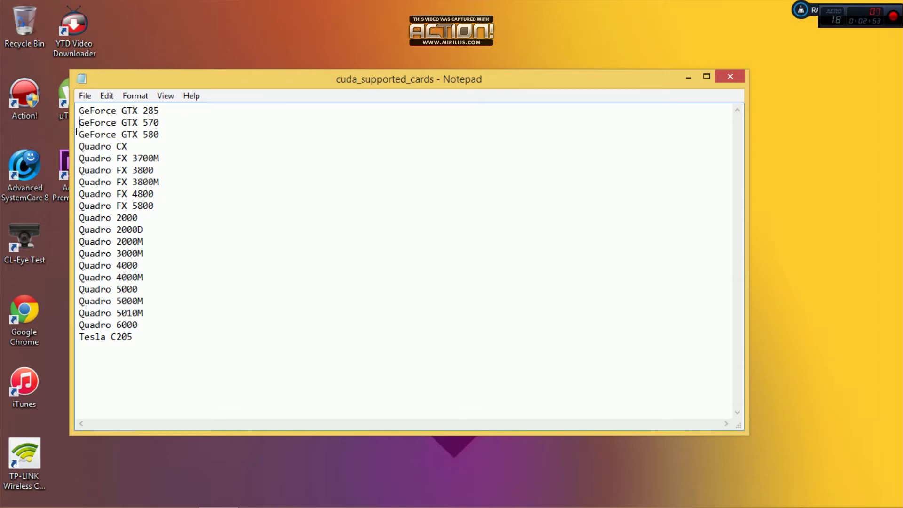
click(80, 122)
key(Return)
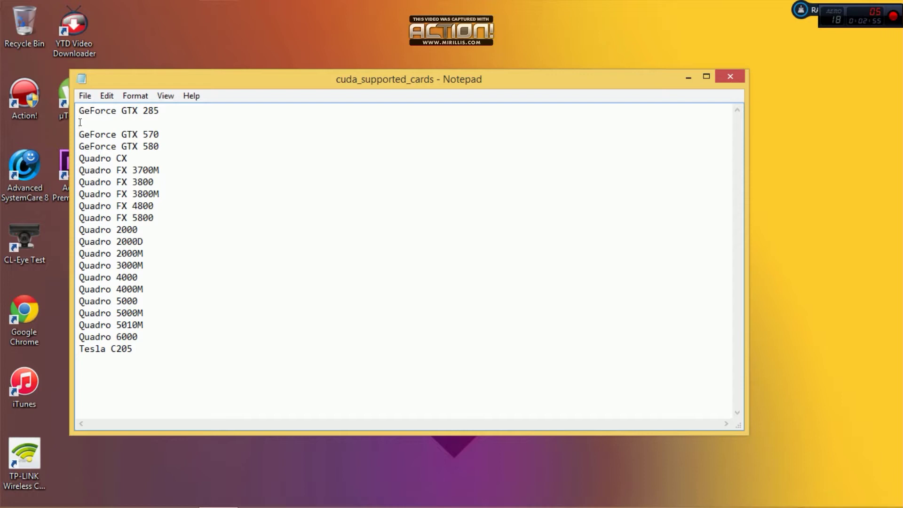
key(ctrl+v)
text(GT 610)
- Cut the edited file from the desktop and paste it into C:\Program Files\Adobe\Adobe Premiere Pro CS6
click(723, 76)
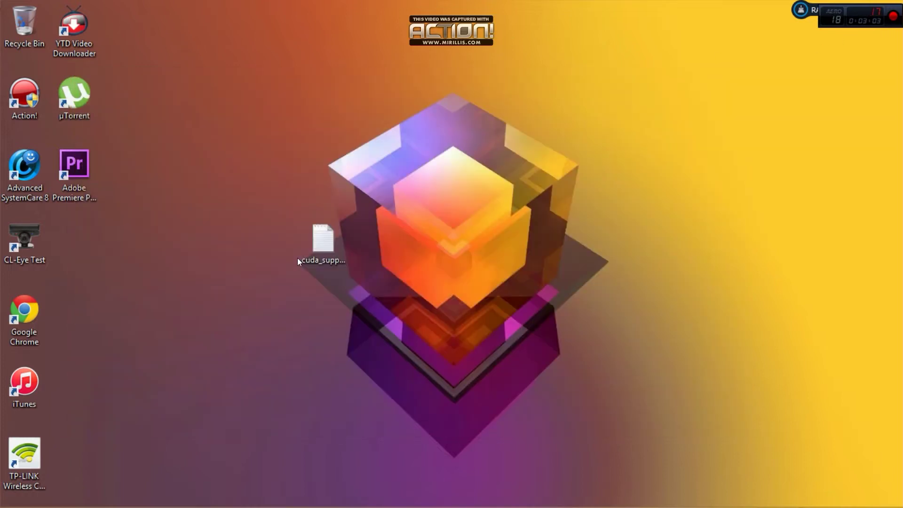
right_click(325, 240)
click(358, 417)
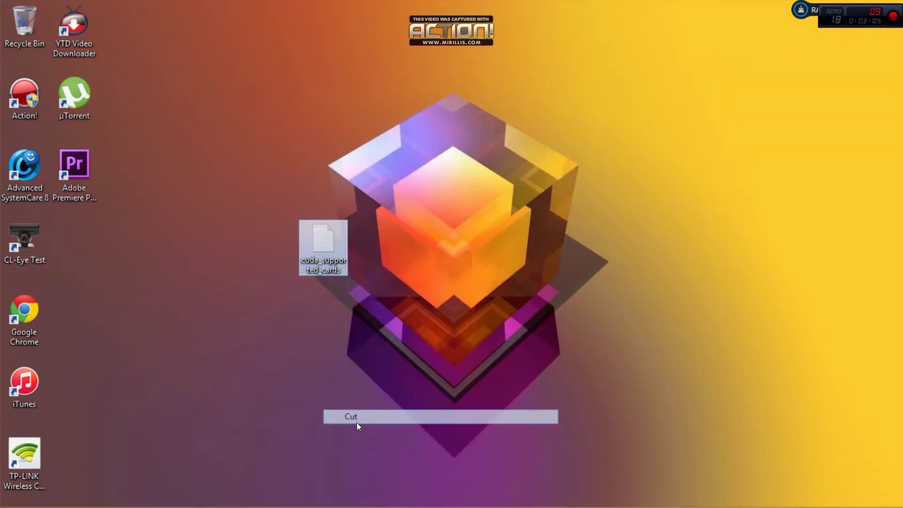
click(54, 494)
double_click(195, 123)
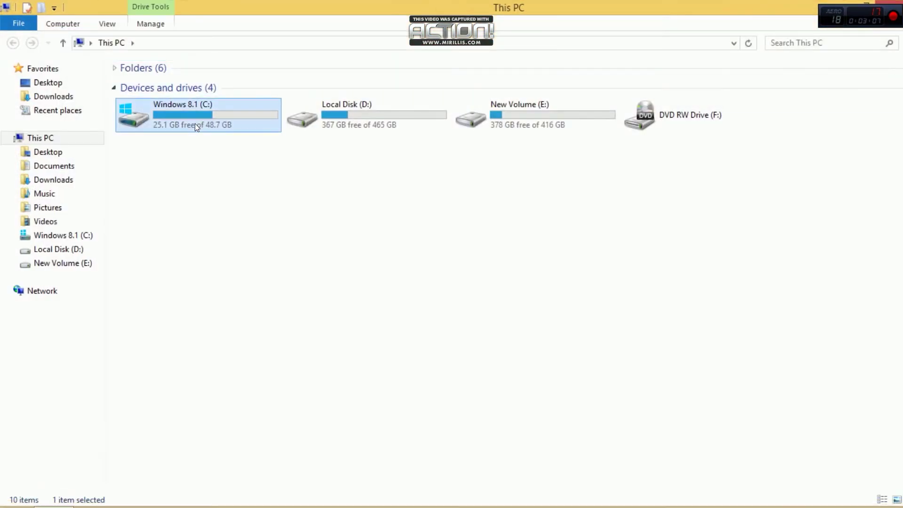
double_click(194, 124)
double_click(160, 88)
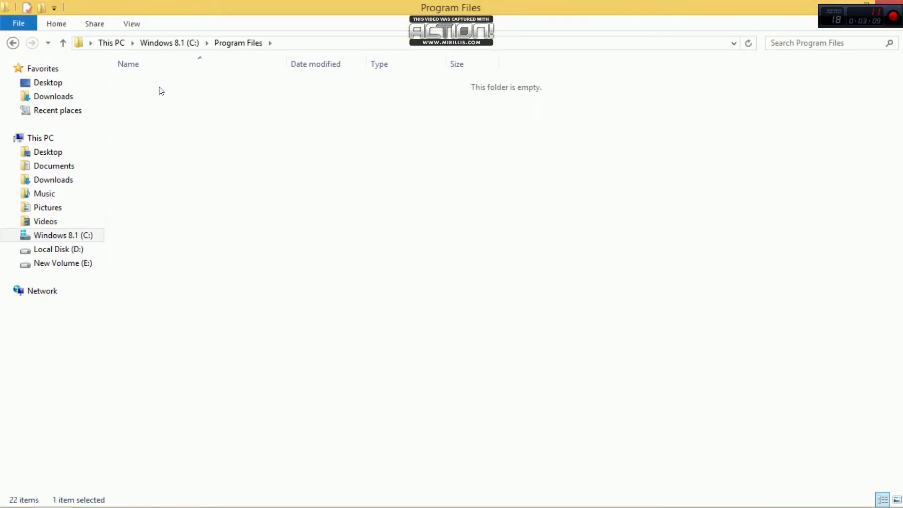
double_click(186, 124)
right_click(612, 230)
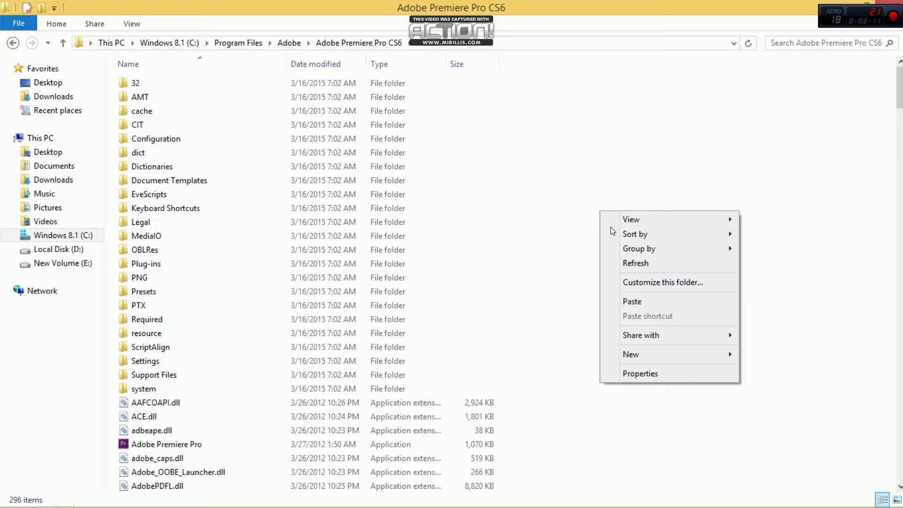
click(638, 302)
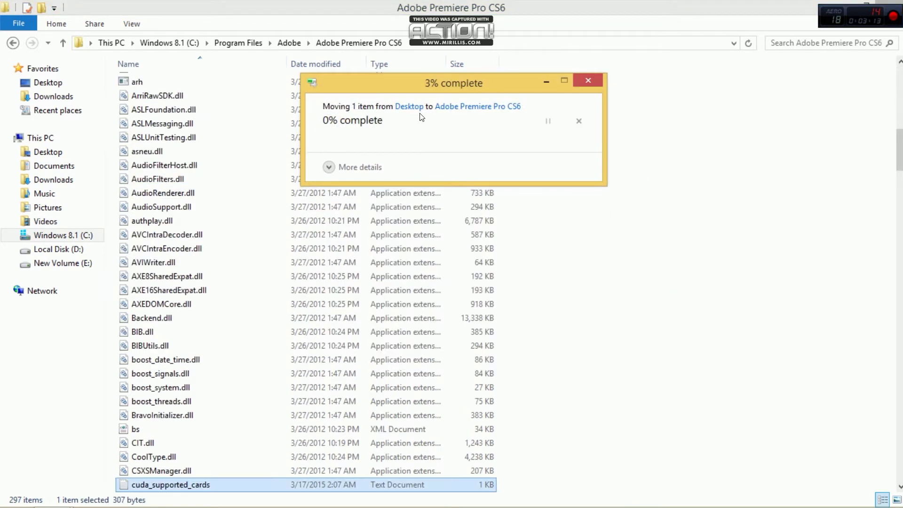
- Launch Premiere, check the New Project renderer list offers Mercury Playback Engine GPU Acceleration (CUDA), then cancel
key(super+d)
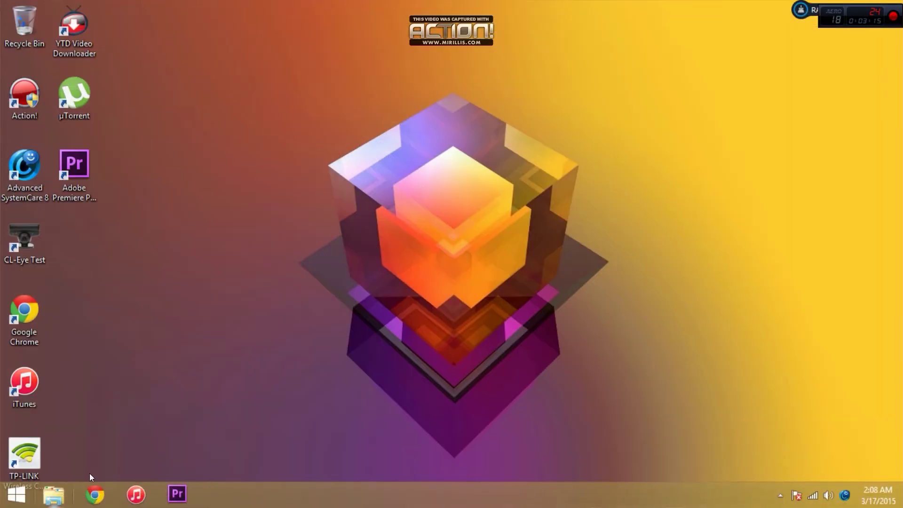
click(178, 494)
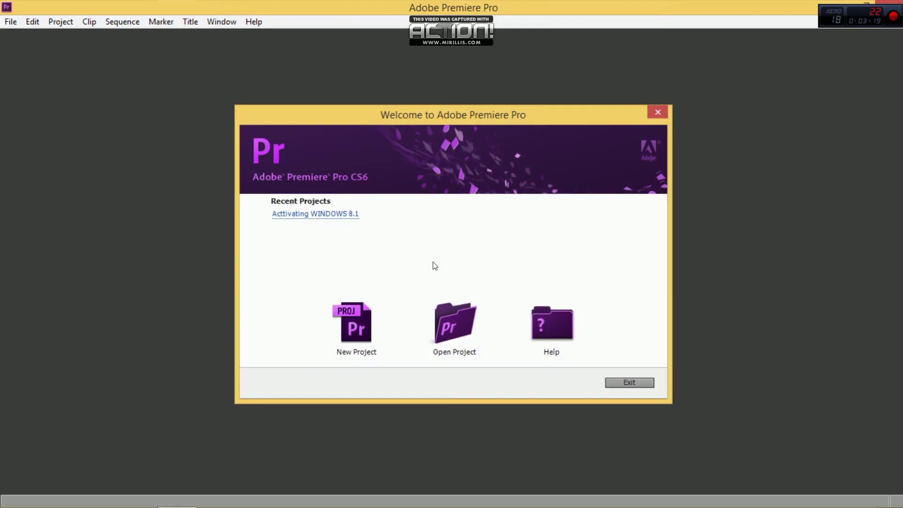
click(353, 318)
click(406, 172)
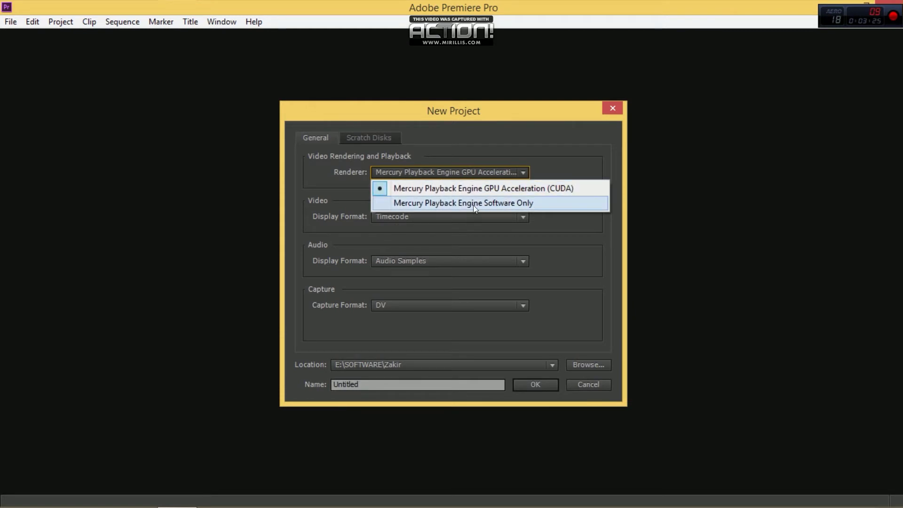
click(395, 148)
click(455, 178)
click(568, 383)
click(570, 382)
click(625, 382)
right_click(369, 209)
click(395, 242)
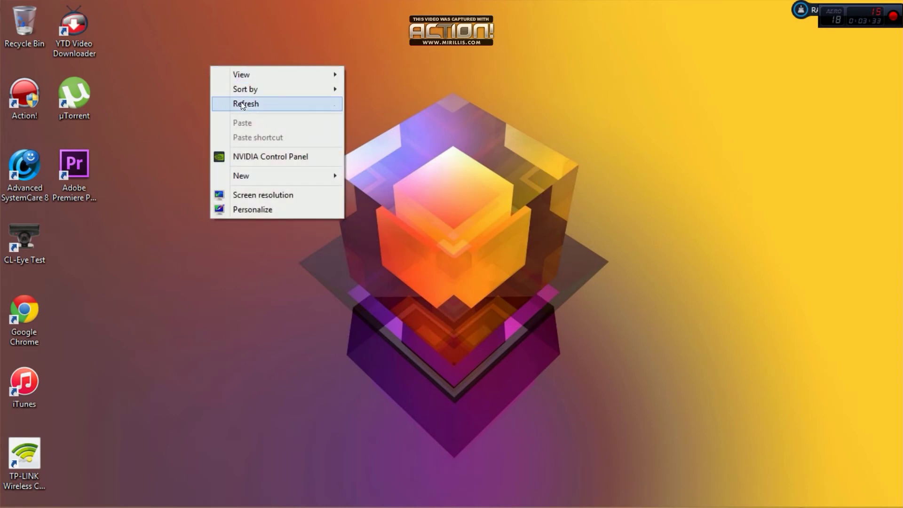
click(241, 102)
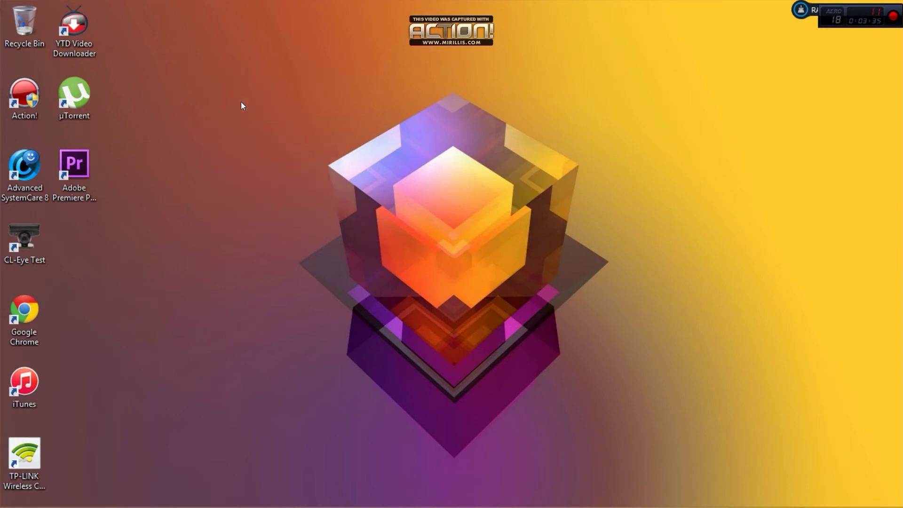